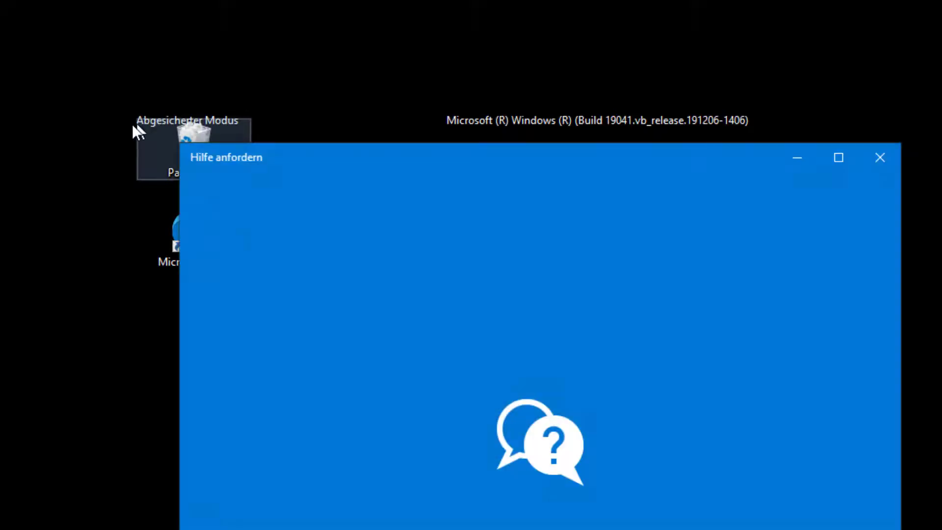
Step: Close the Hilfe anfordern window and open the extracted Autoruns folder in Downloads
click(878, 155)
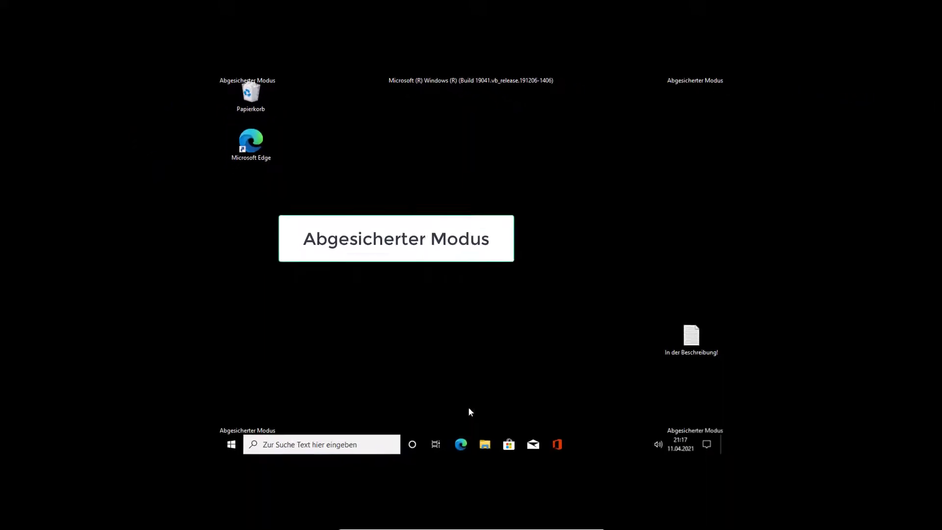
click(485, 445)
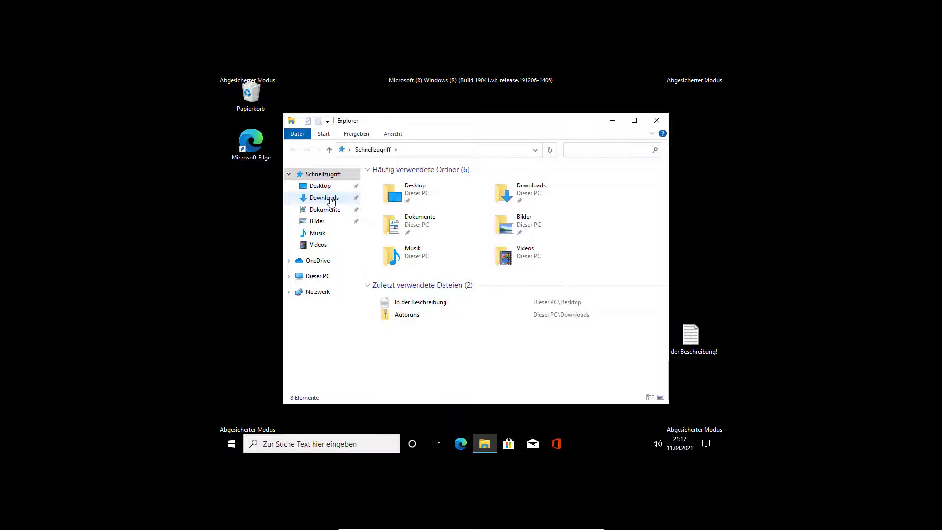
click(331, 200)
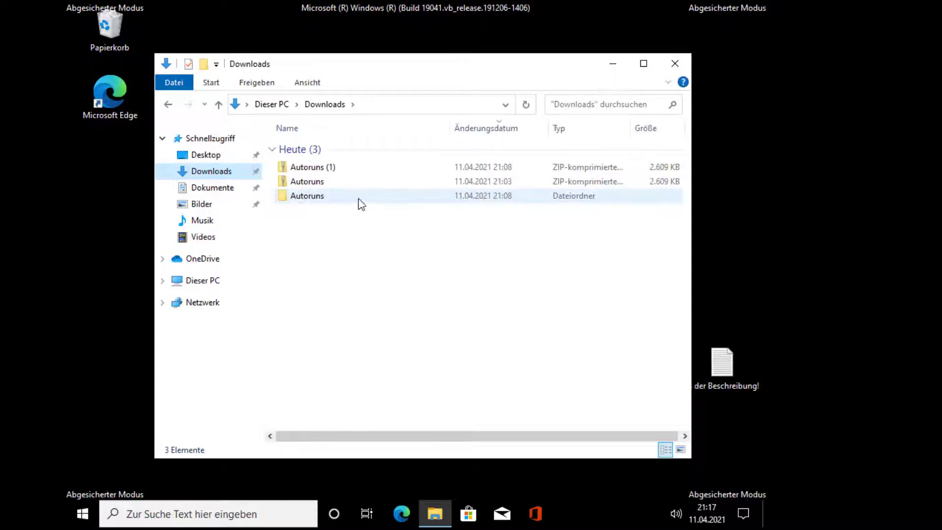
double_click(310, 197)
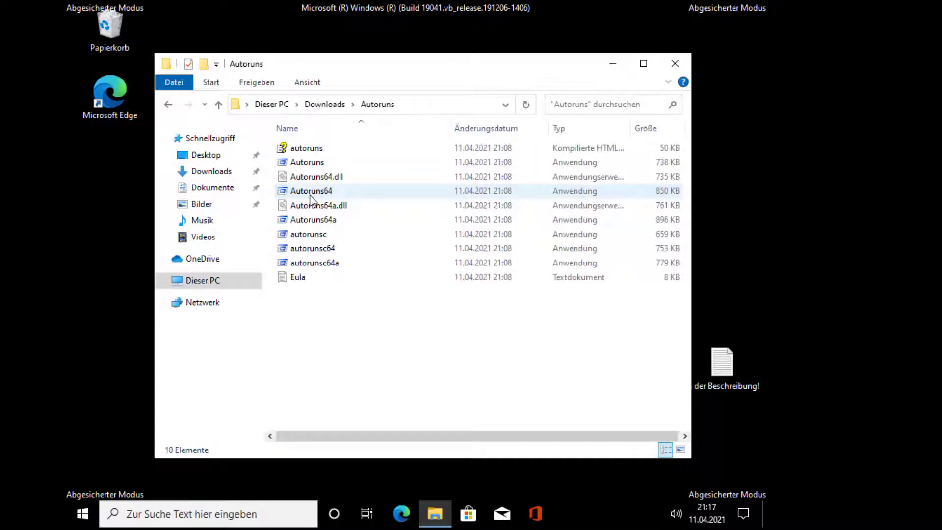
Step: Run Autoruns64 as administrator, then move and enlarge its window so the full list of autorun entries fits
mouse_move(314, 193)
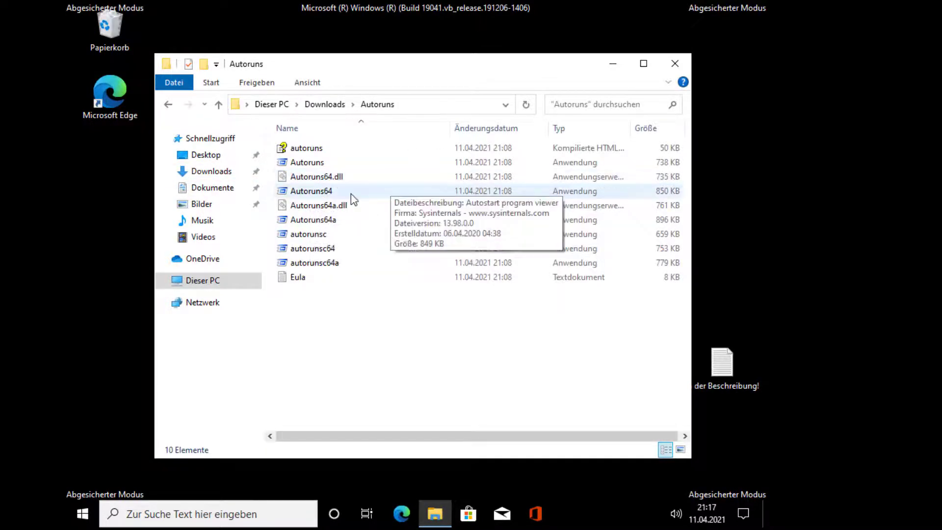
click(318, 192)
right_click(318, 192)
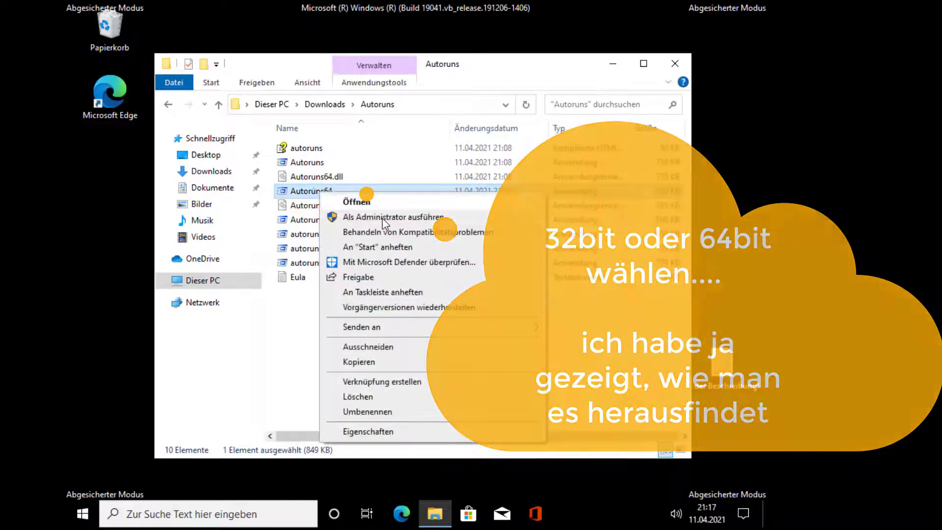
click(375, 221)
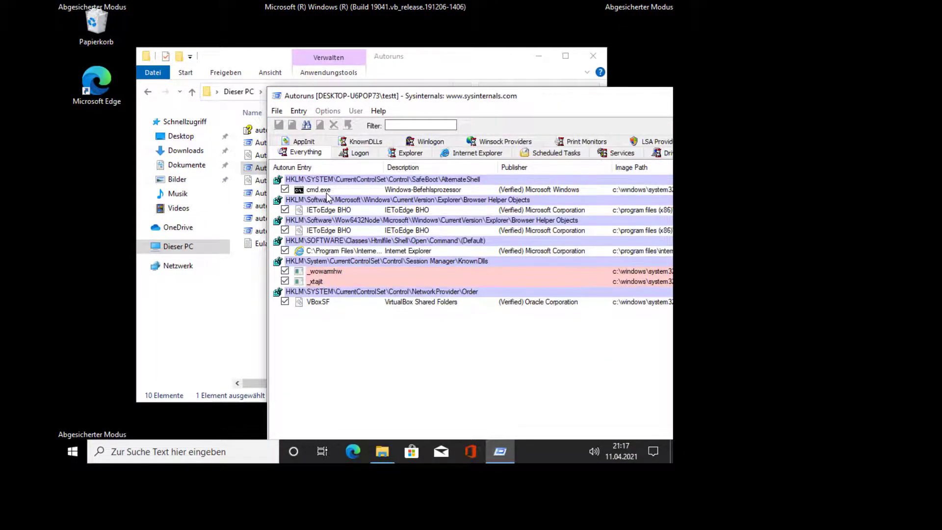
drag(525, 94, 158, 68)
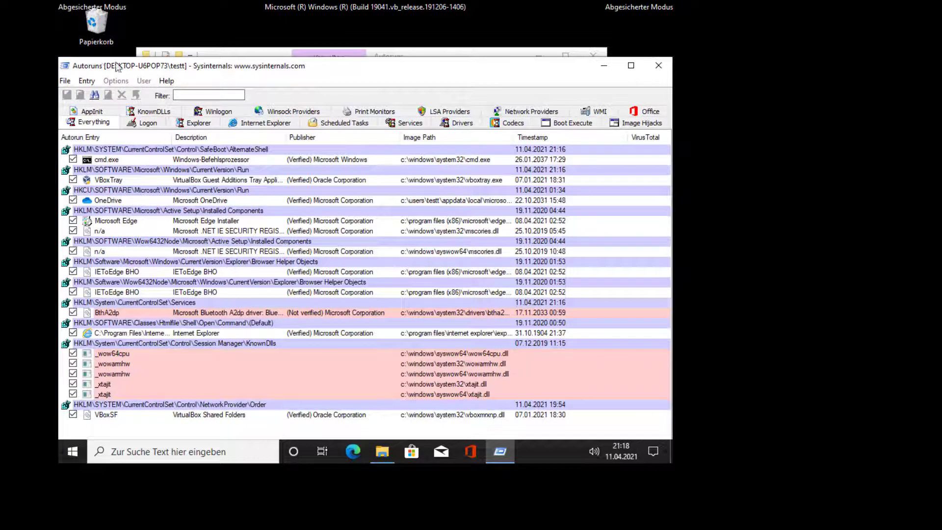
drag(60, 58, 116, 70)
drag(364, 83, 366, 20)
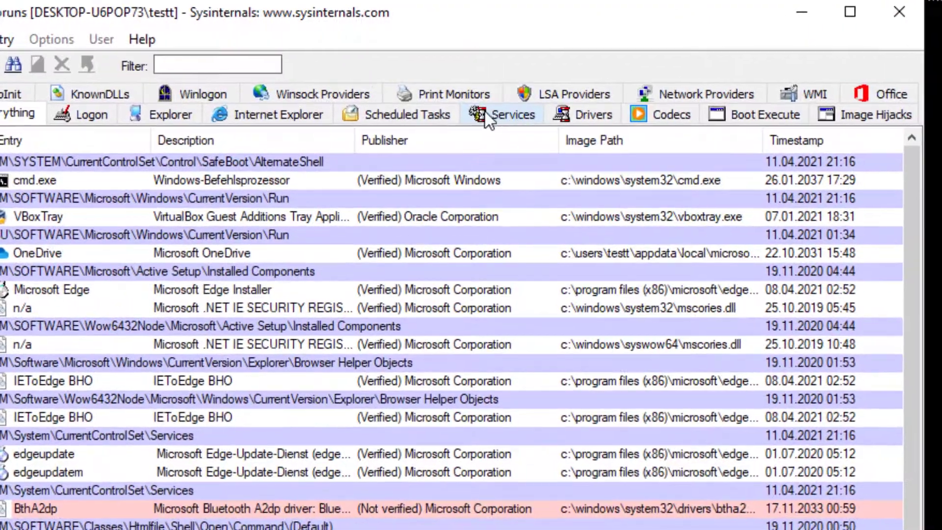
Step: Show only the service entries in Autoruns and turn off Hide Windows Entries
click(487, 117)
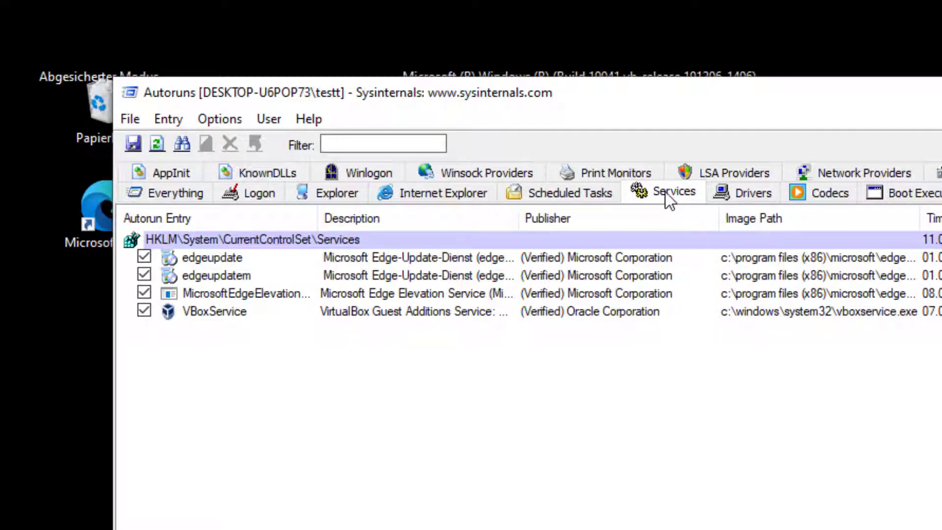
click(207, 117)
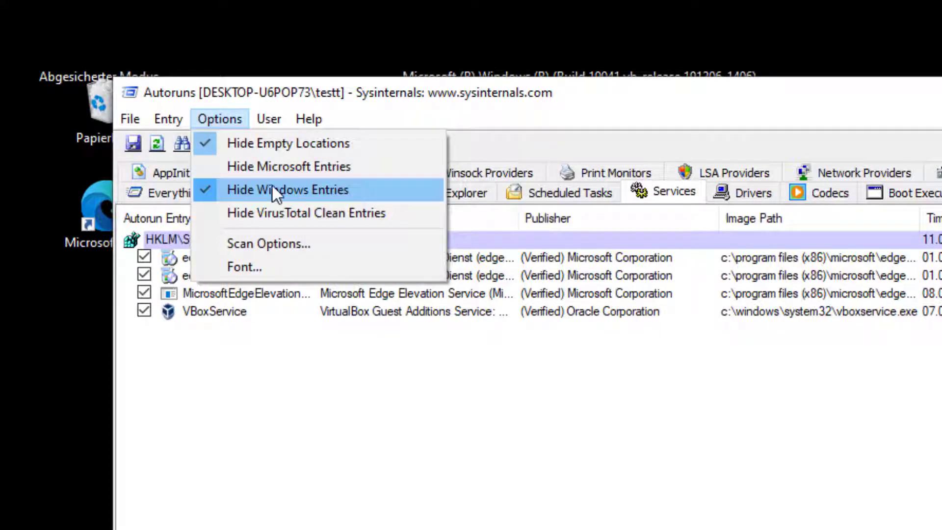
click(373, 190)
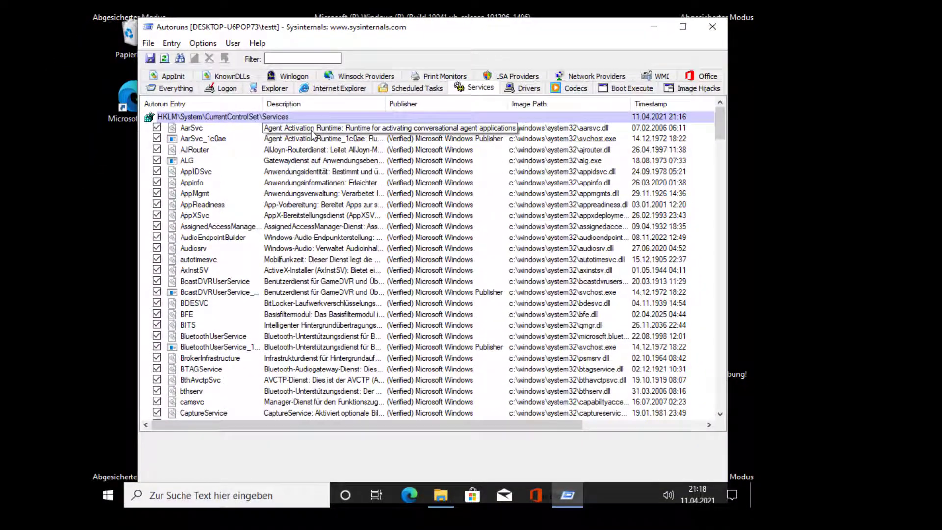
Step: Filter the services by "defend" and disable the Sense, WdNisSvc and WinDefend entries
click(299, 59)
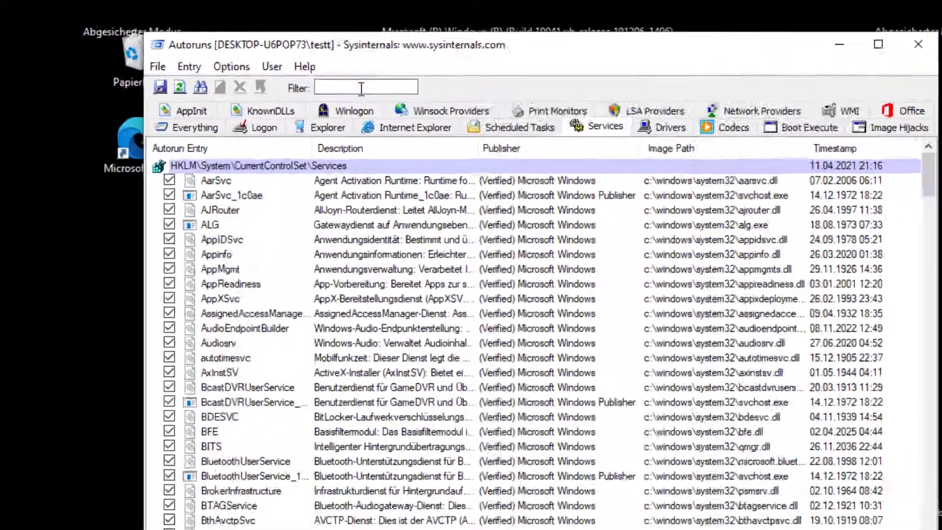
text(defend)
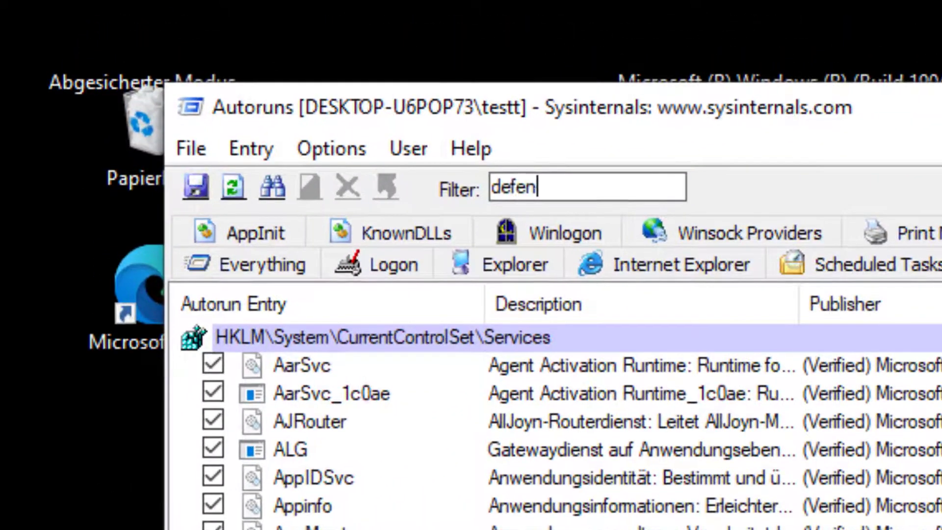
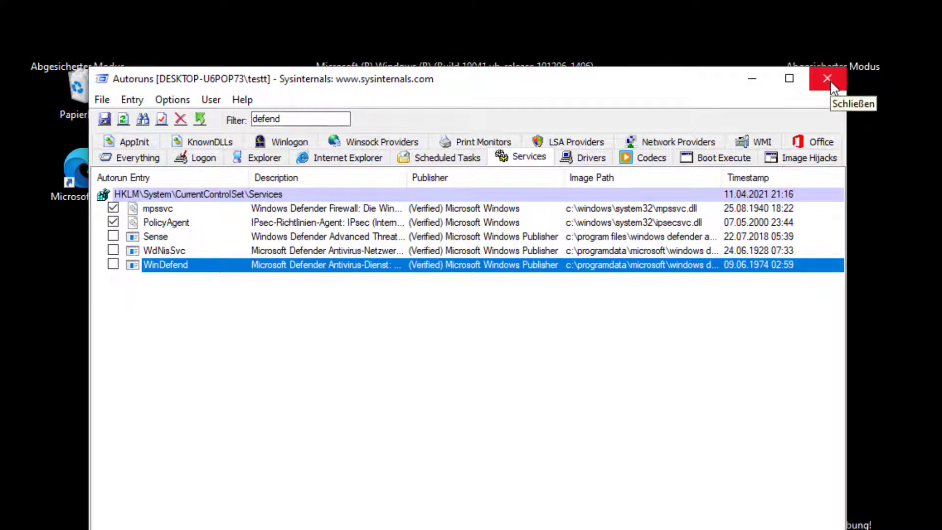
Step: Close Autoruns and its folder window, and restart the computer
click(832, 86)
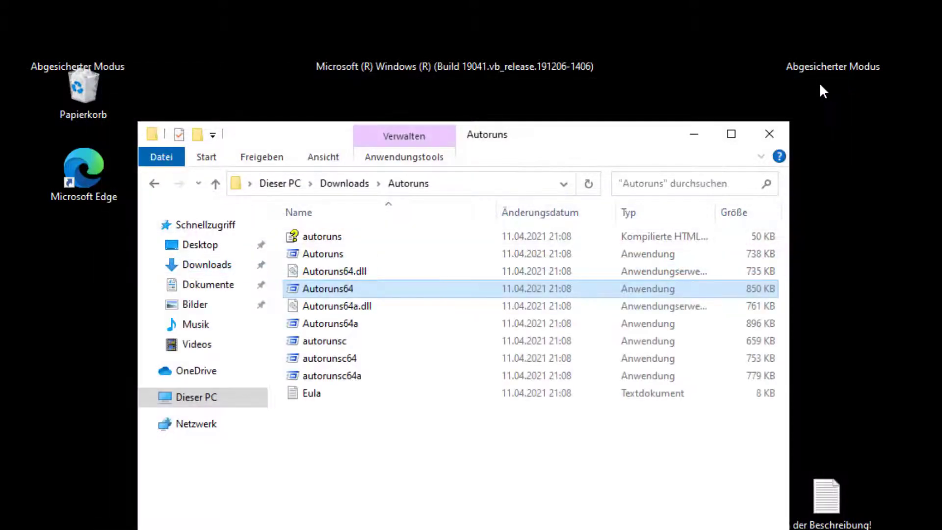
click(771, 135)
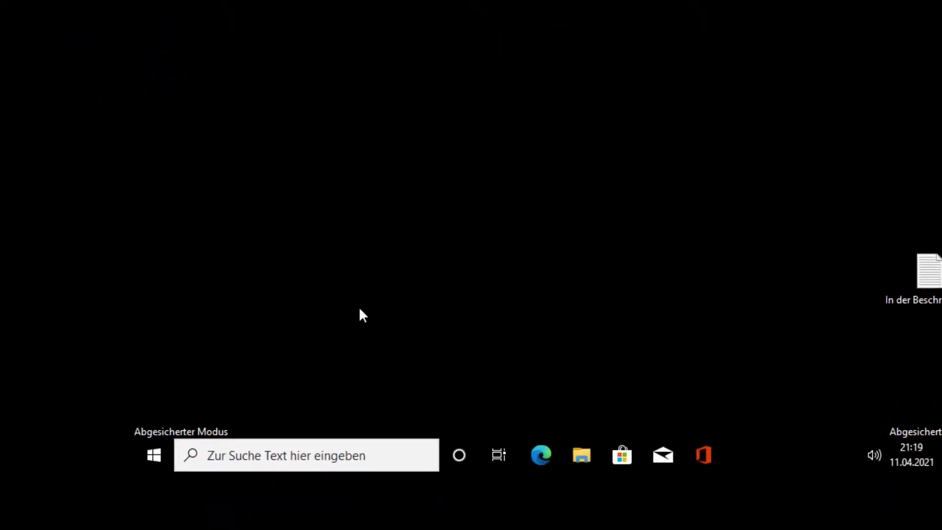
click(162, 444)
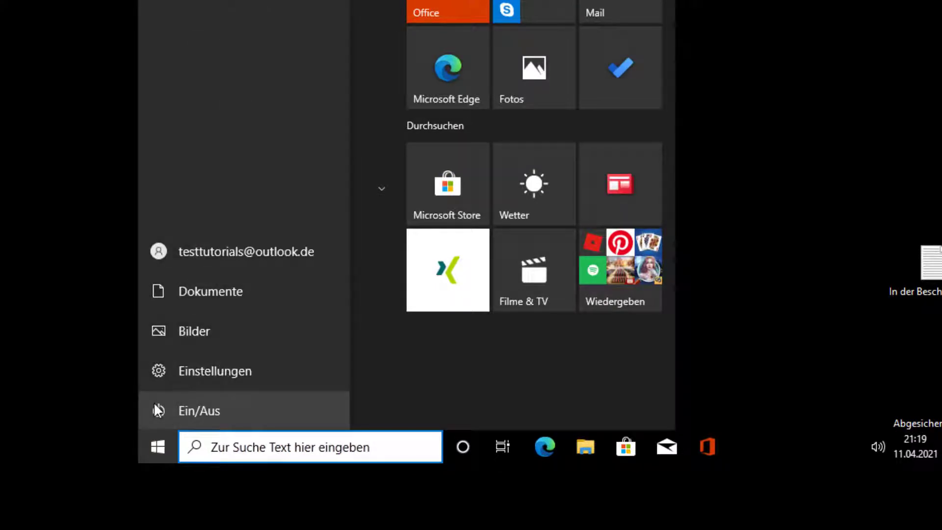
click(157, 409)
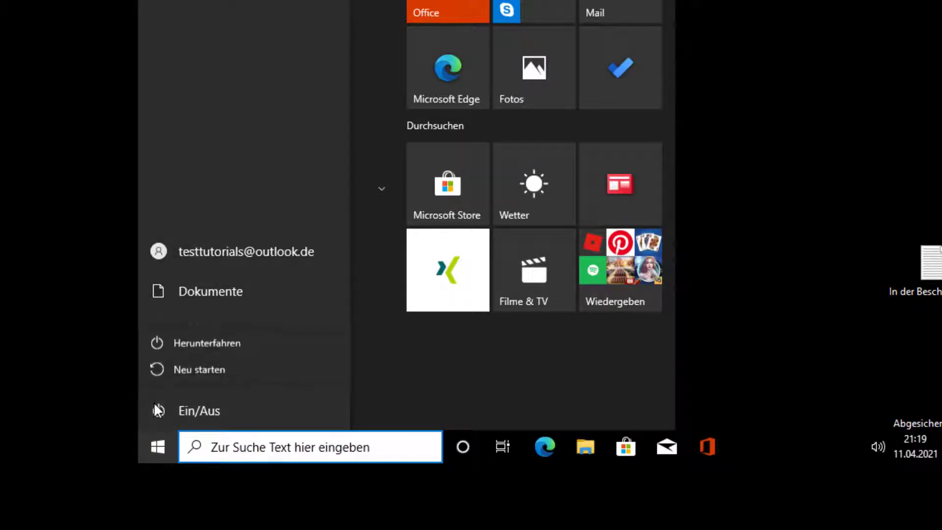
click(233, 370)
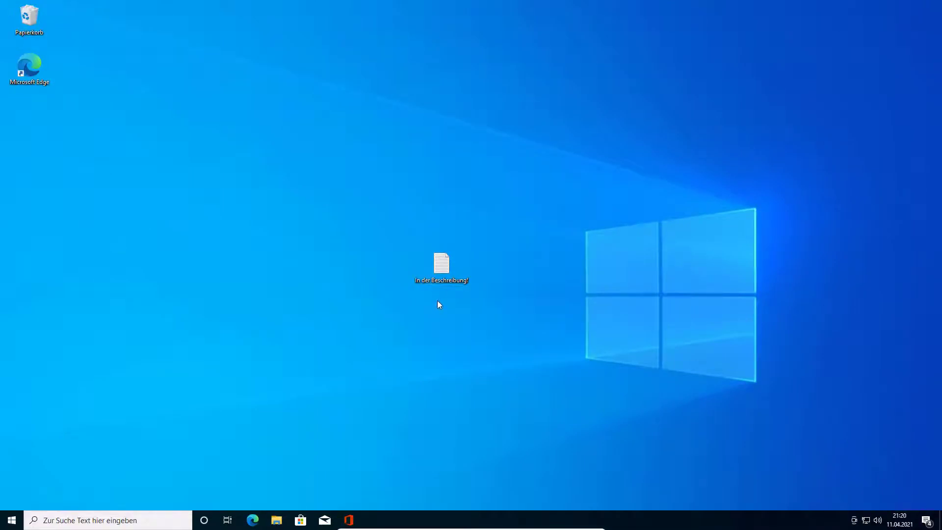
Step: Copy the command Get-Service -Name "*defen*" from the desktop text file "In der Beschreibung!" and close the file
double_click(438, 271)
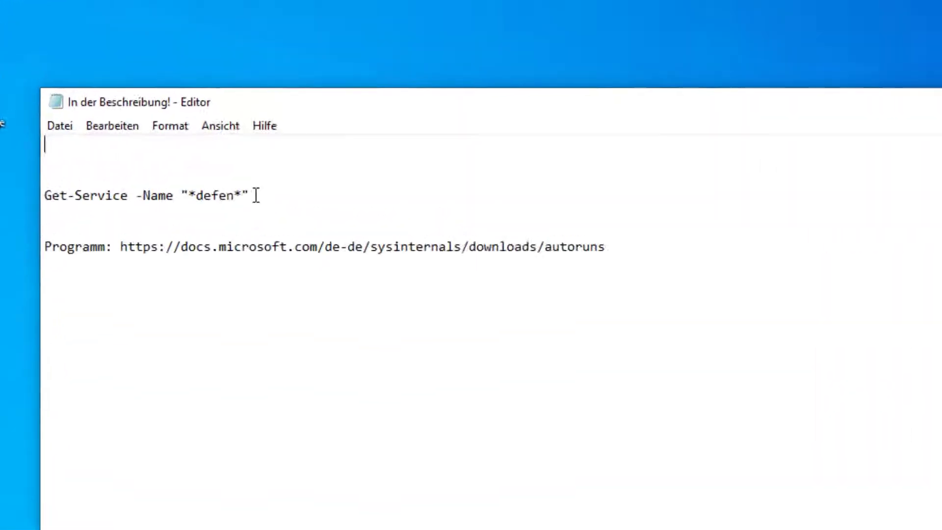
drag(179, 122, 69, 124)
drag(33, 239, 30, 237)
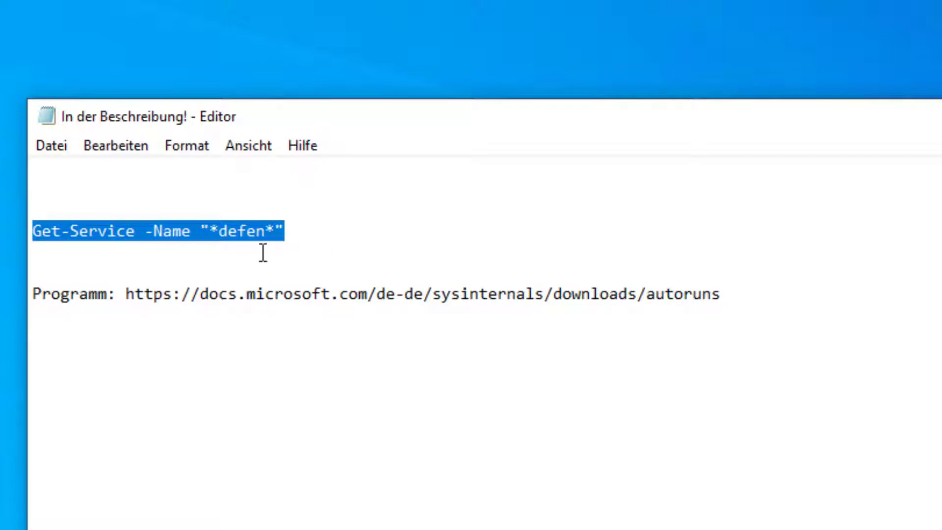
right_click(253, 226)
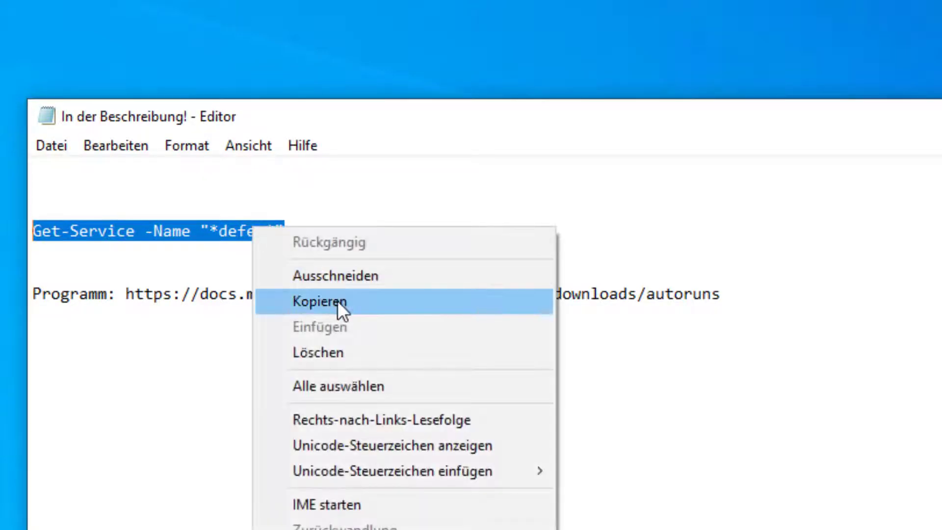
click(404, 302)
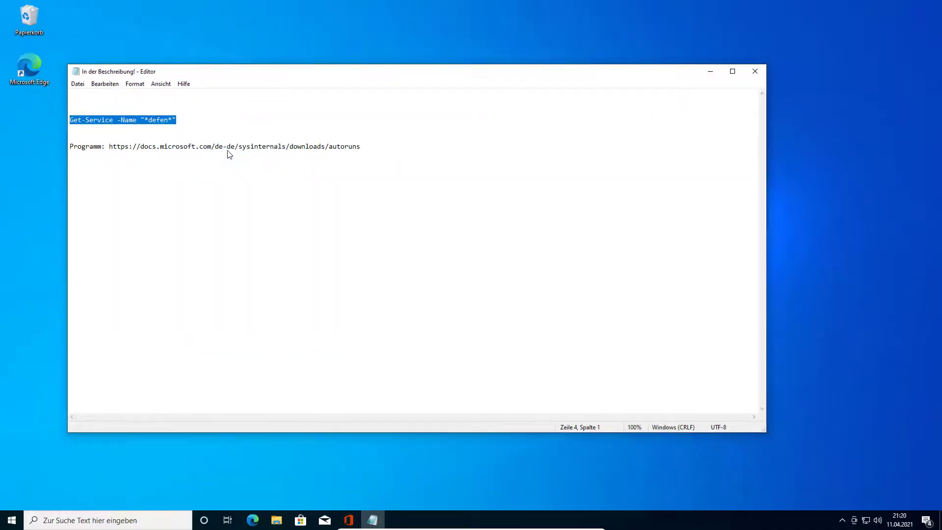
click(753, 71)
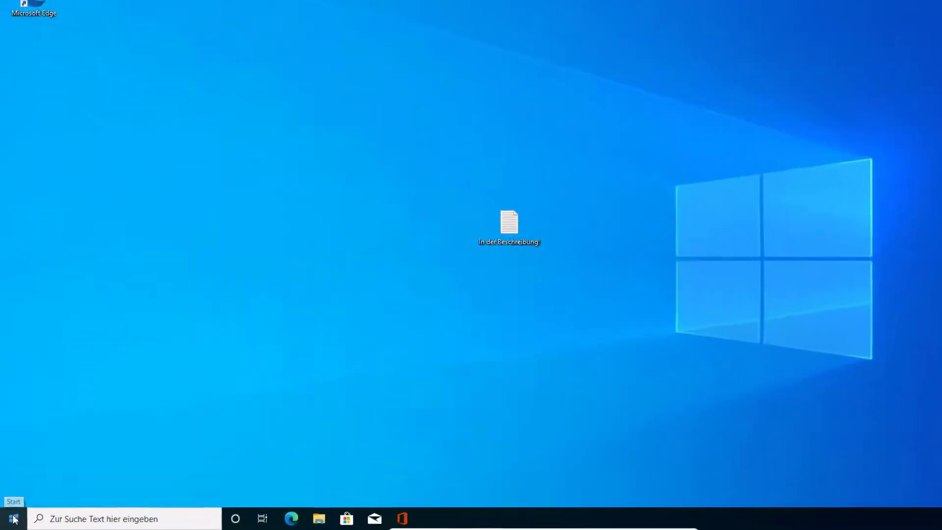
Step: Check the Defender service status in Windows PowerShell with Get-Service -Name "*defen*" and close the console
right_click(12, 520)
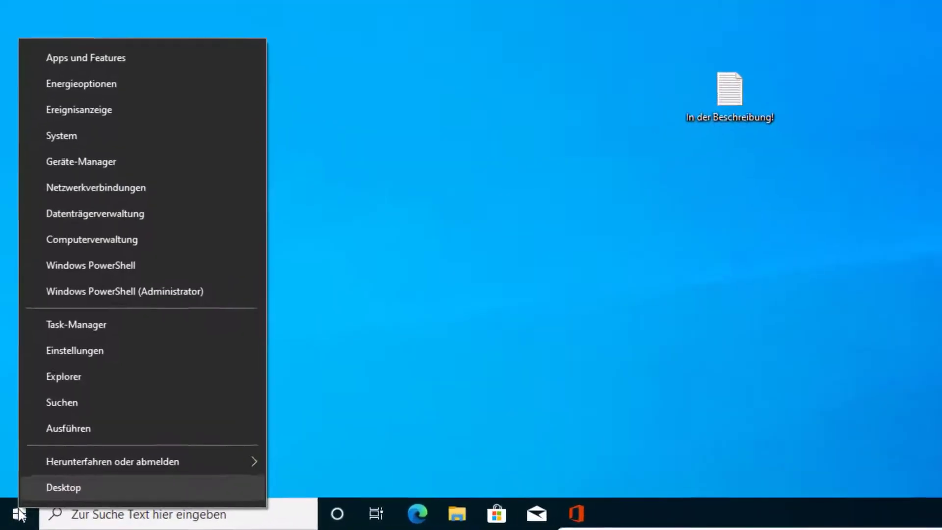
click(169, 264)
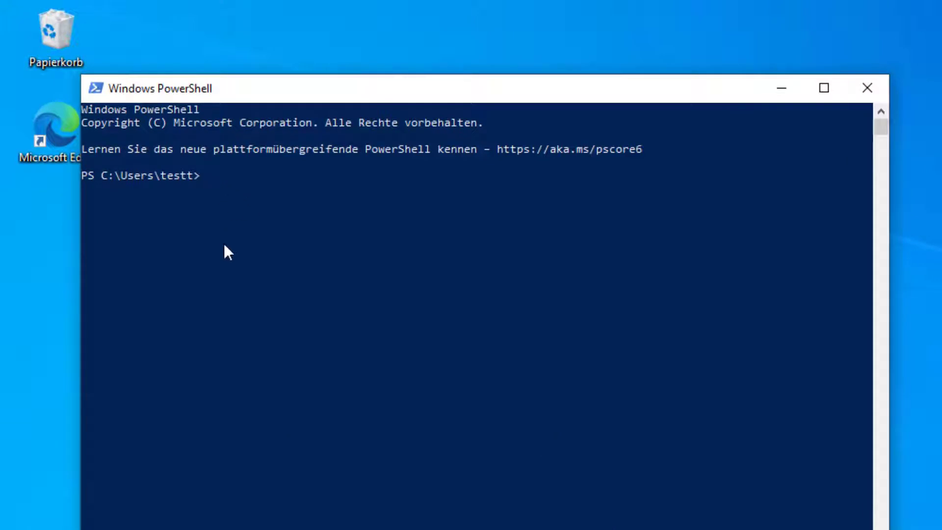
text(Get-Service -Name "*defen*)
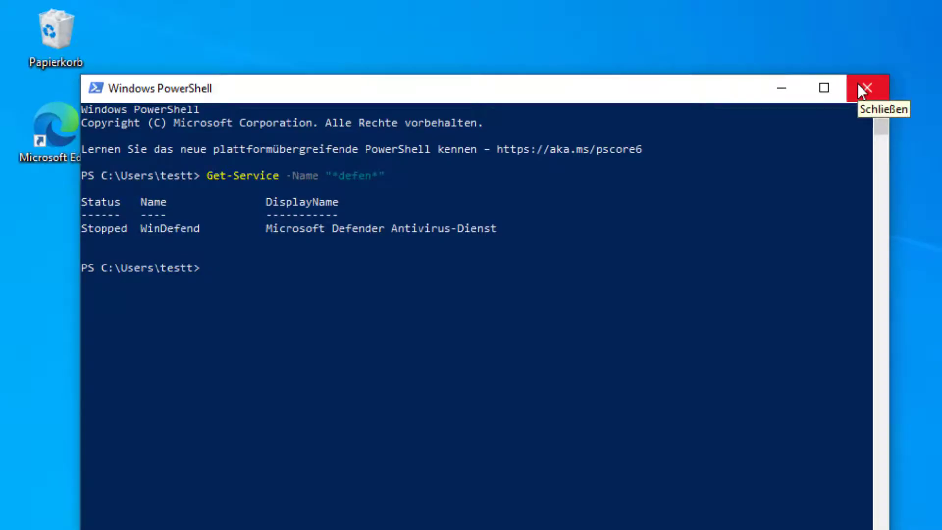
click(862, 89)
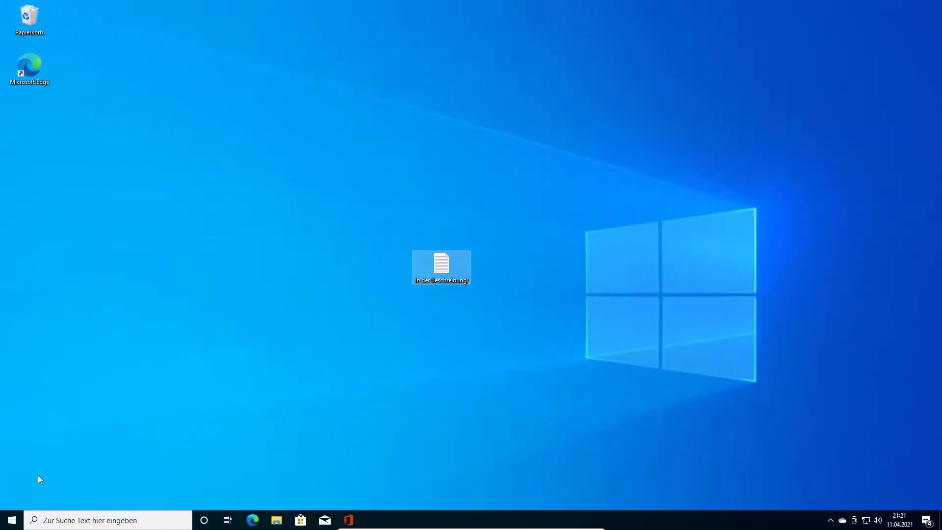
Step: Open the Windows-Sicherheit app from the Update und Sicherheit settings to check the protection areas
click(11, 520)
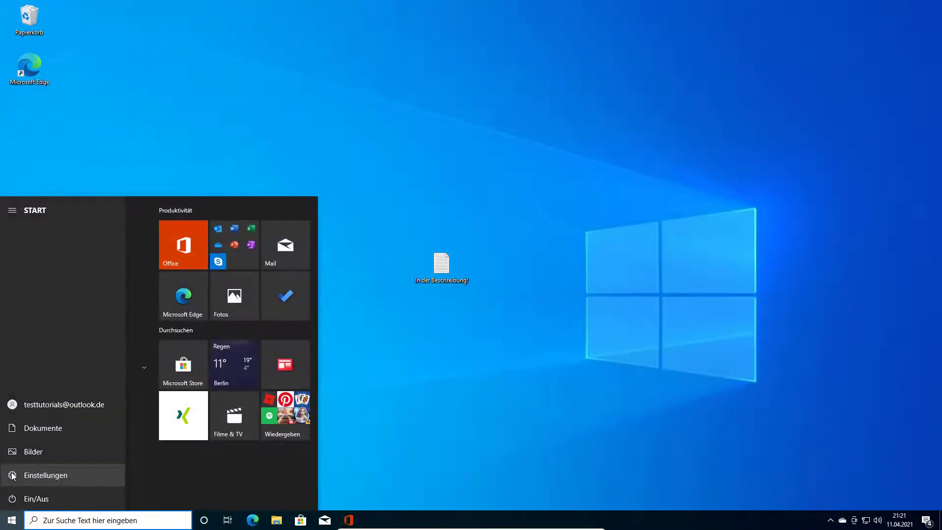
click(12, 475)
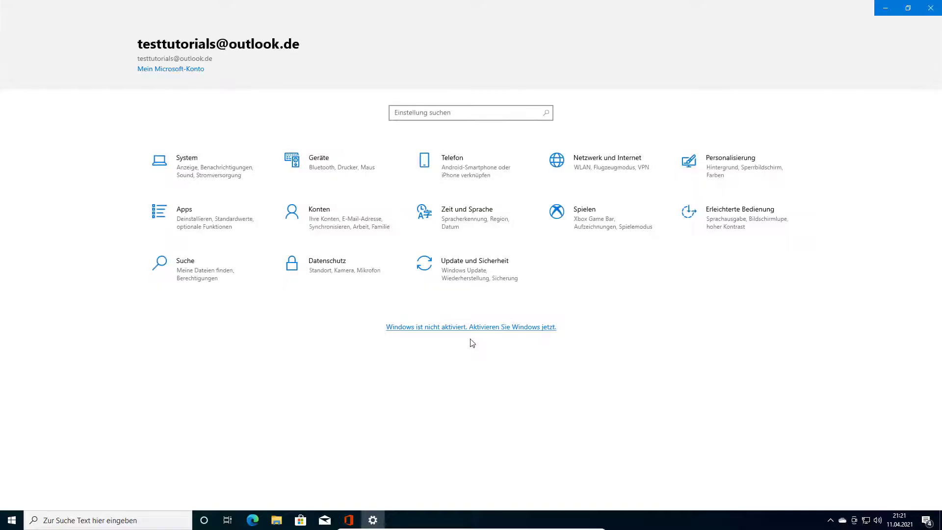
click(496, 264)
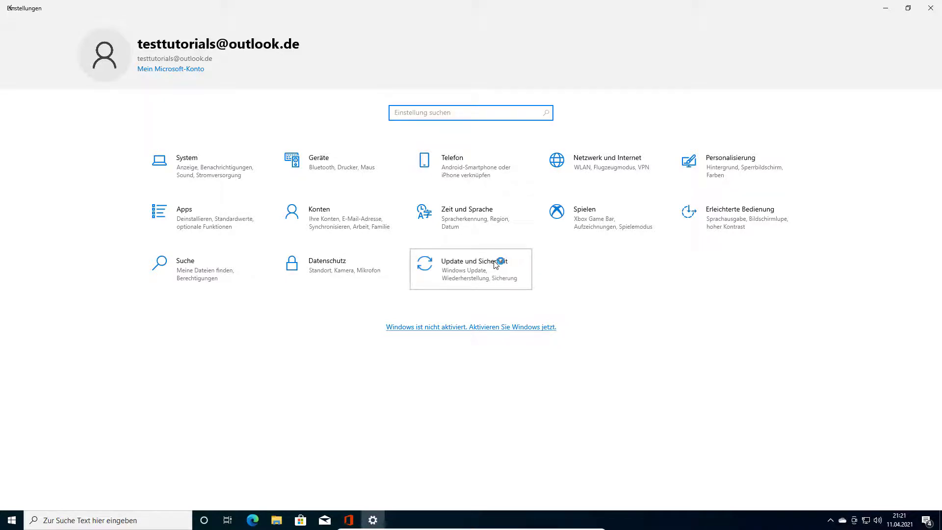
click(492, 279)
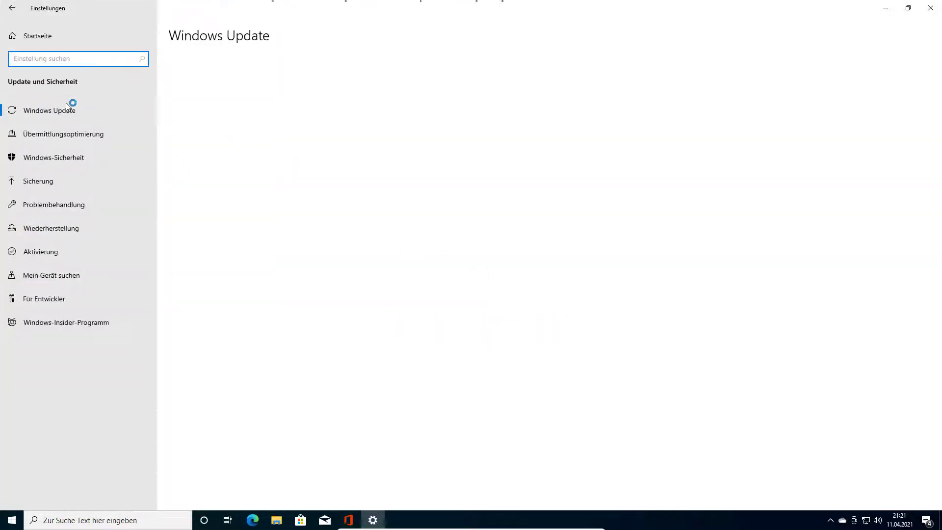
click(46, 160)
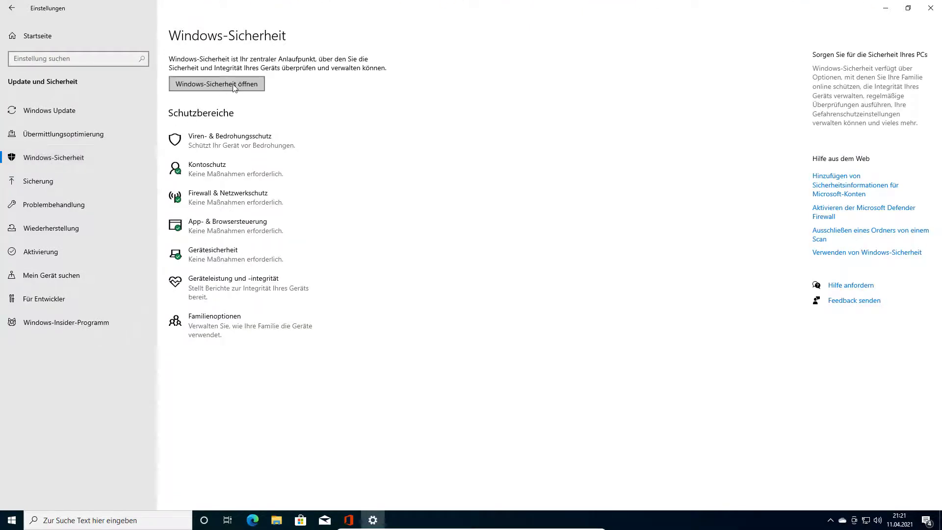
click(234, 84)
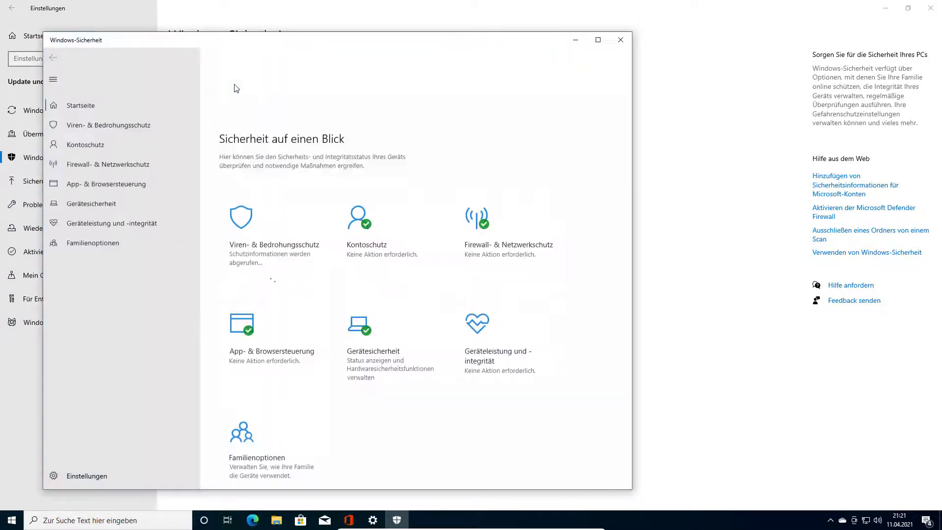
Step: Examine the protection toggles in the management settings for Viren- & Bedrohungsschutz, from Echtzeitschutz down to Überwachter Ordnerzugriff
click(97, 130)
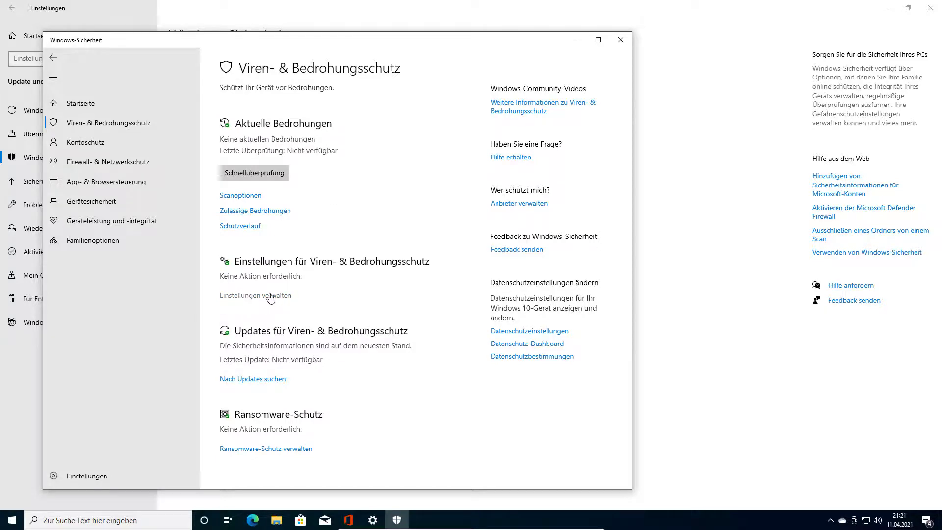
click(235, 296)
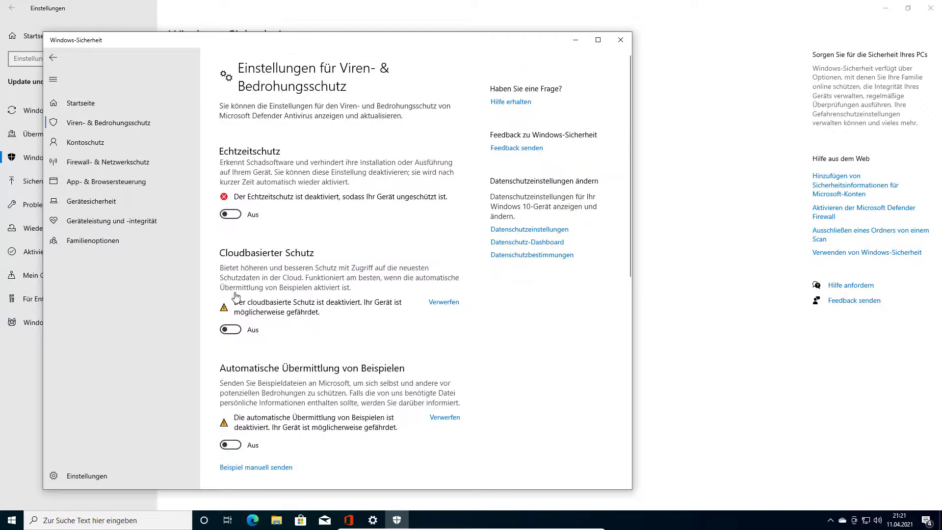
scroll(314, 247, down, 8)
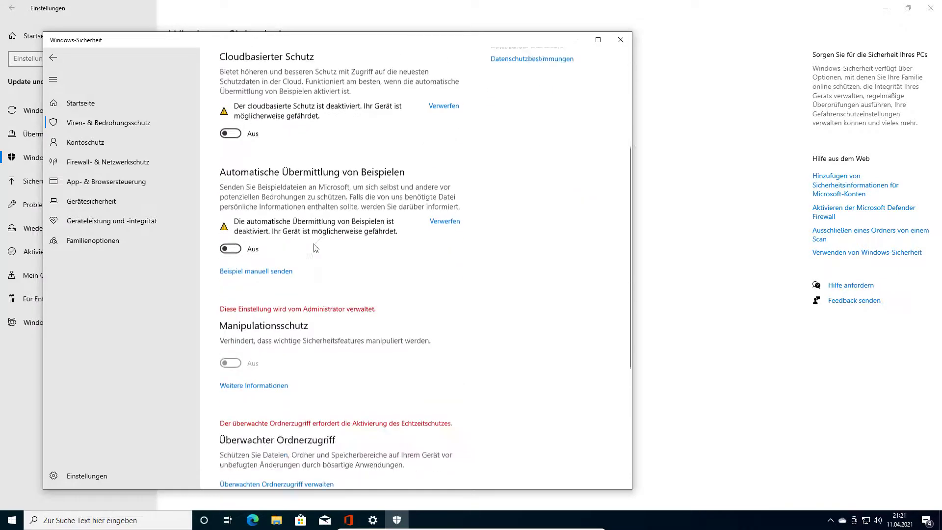
scroll(314, 247, up, 10)
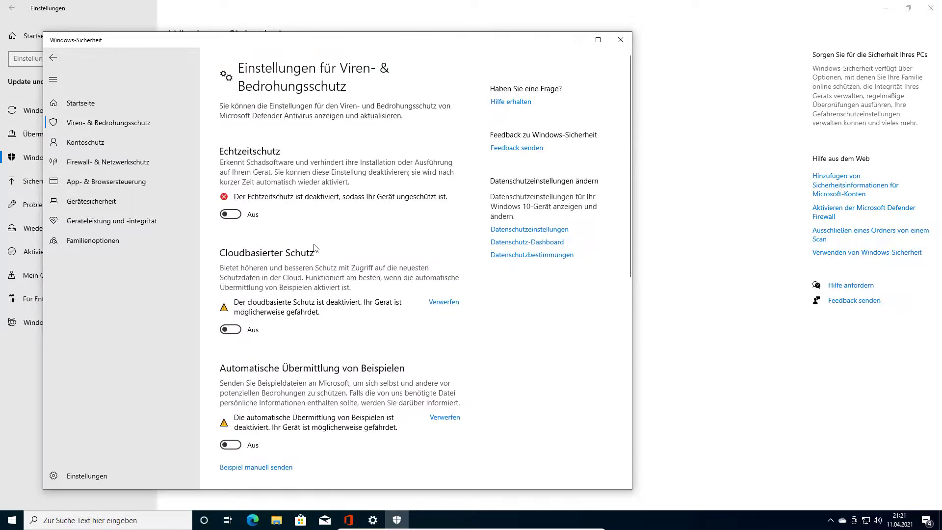
Step: Close the Windows-Sicherheit and Einstellungen windows and deselect the text file on the desktop
click(619, 40)
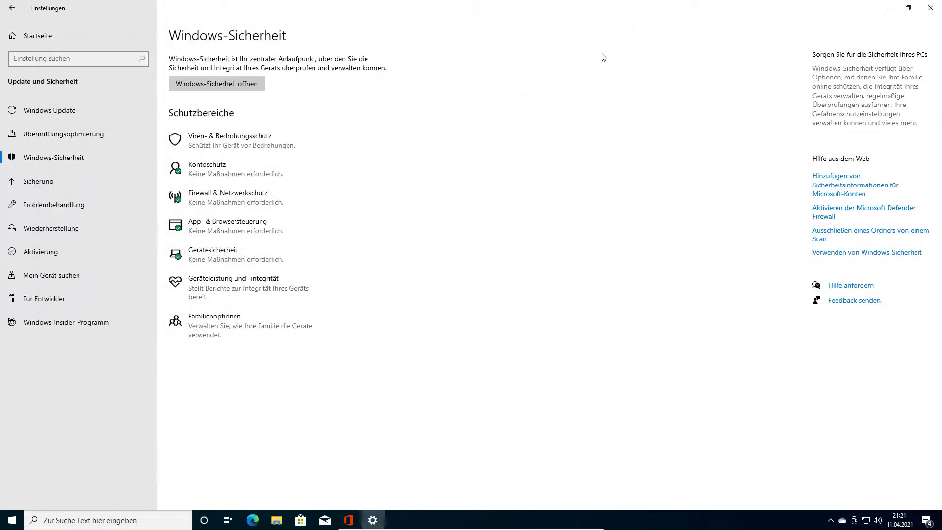
click(930, 8)
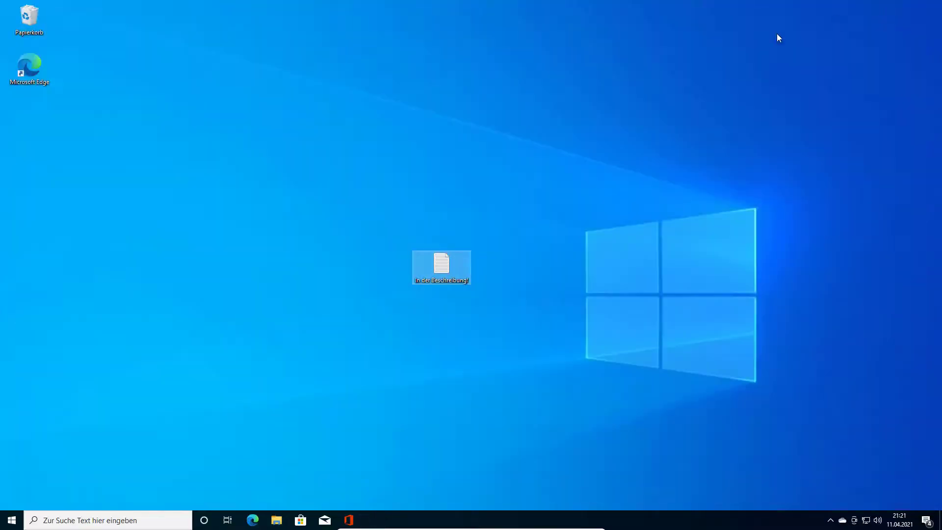
click(596, 201)
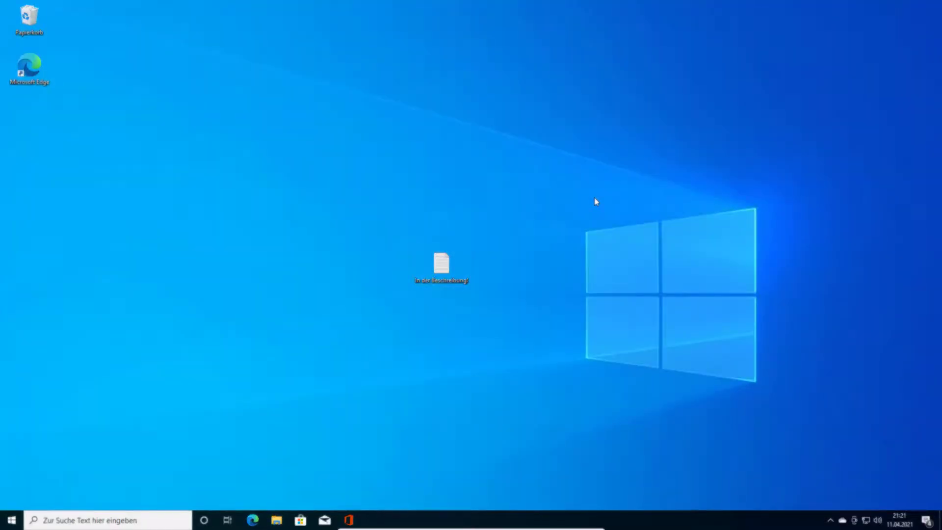